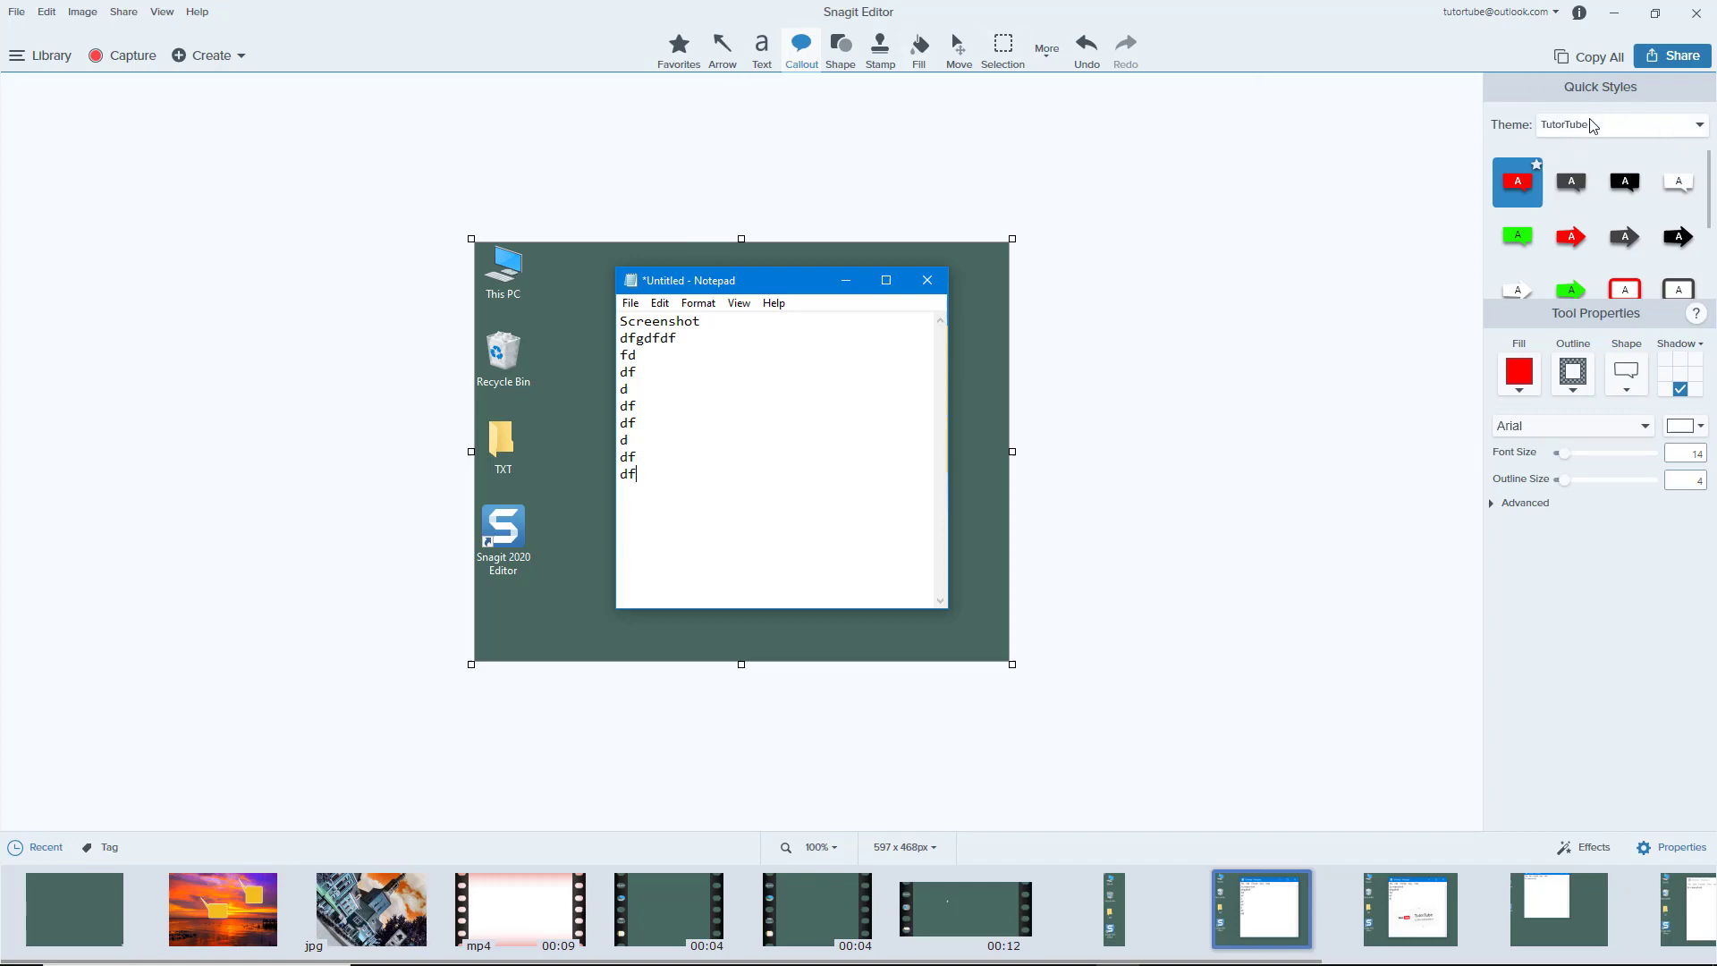
- Duplicate the TutorTube Quick Styles theme to create an active TutorTube (1) copy
click(1699, 124)
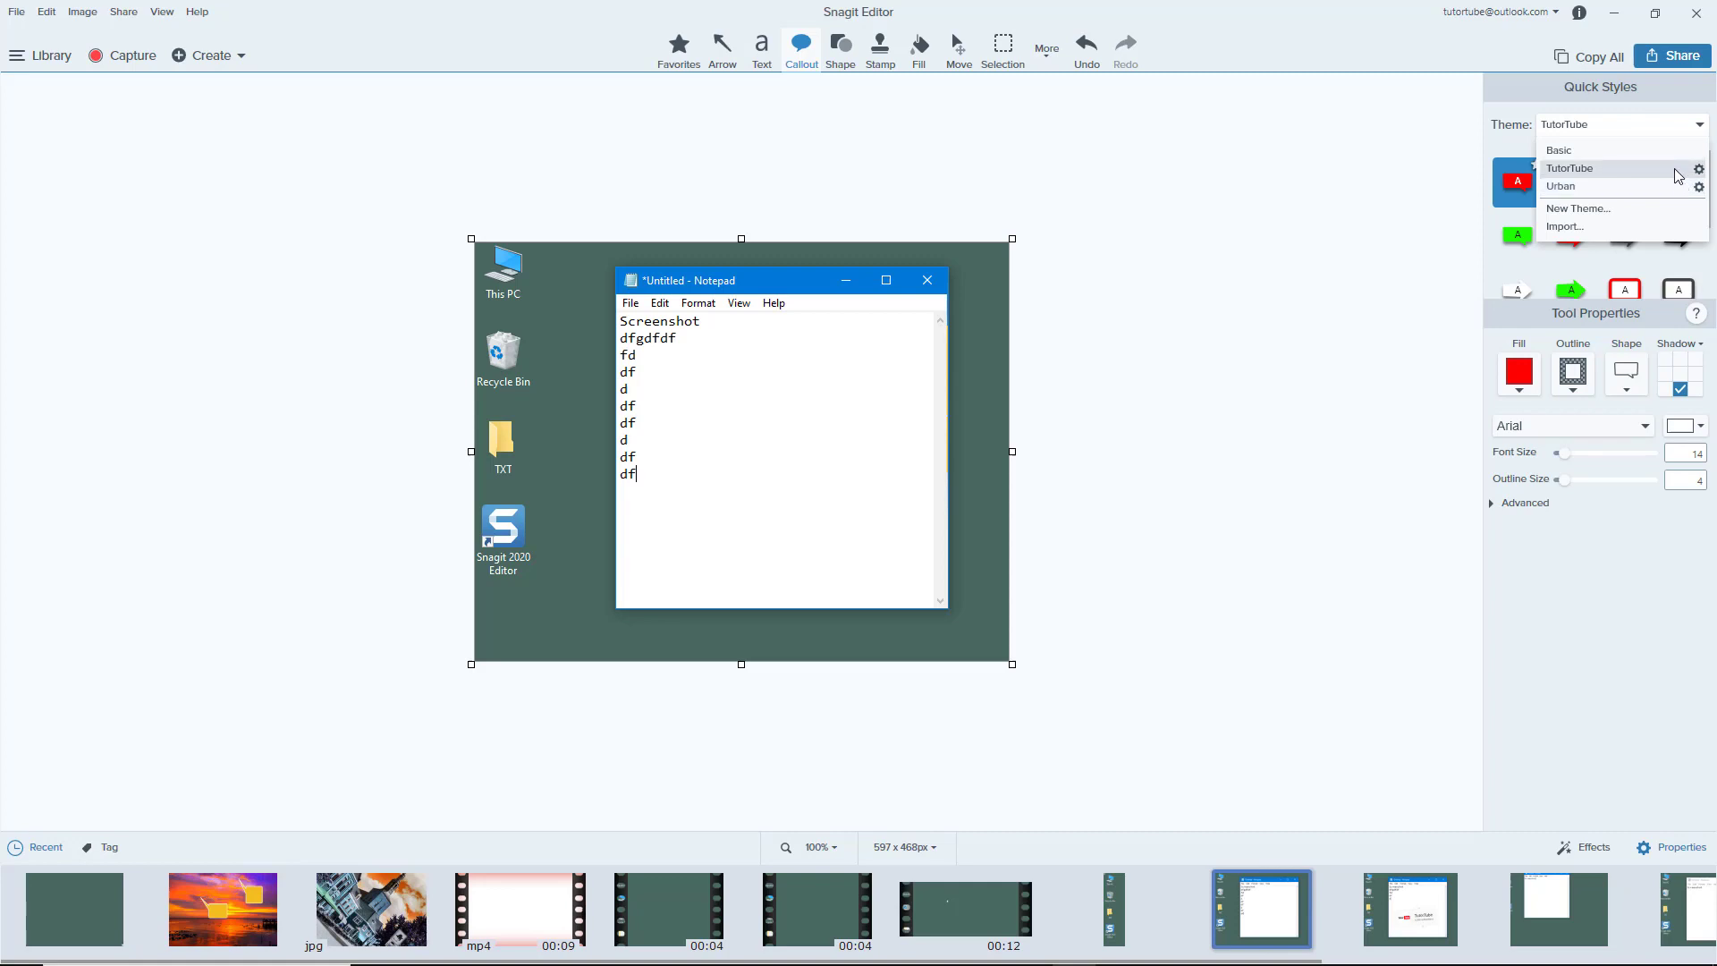
click(1698, 170)
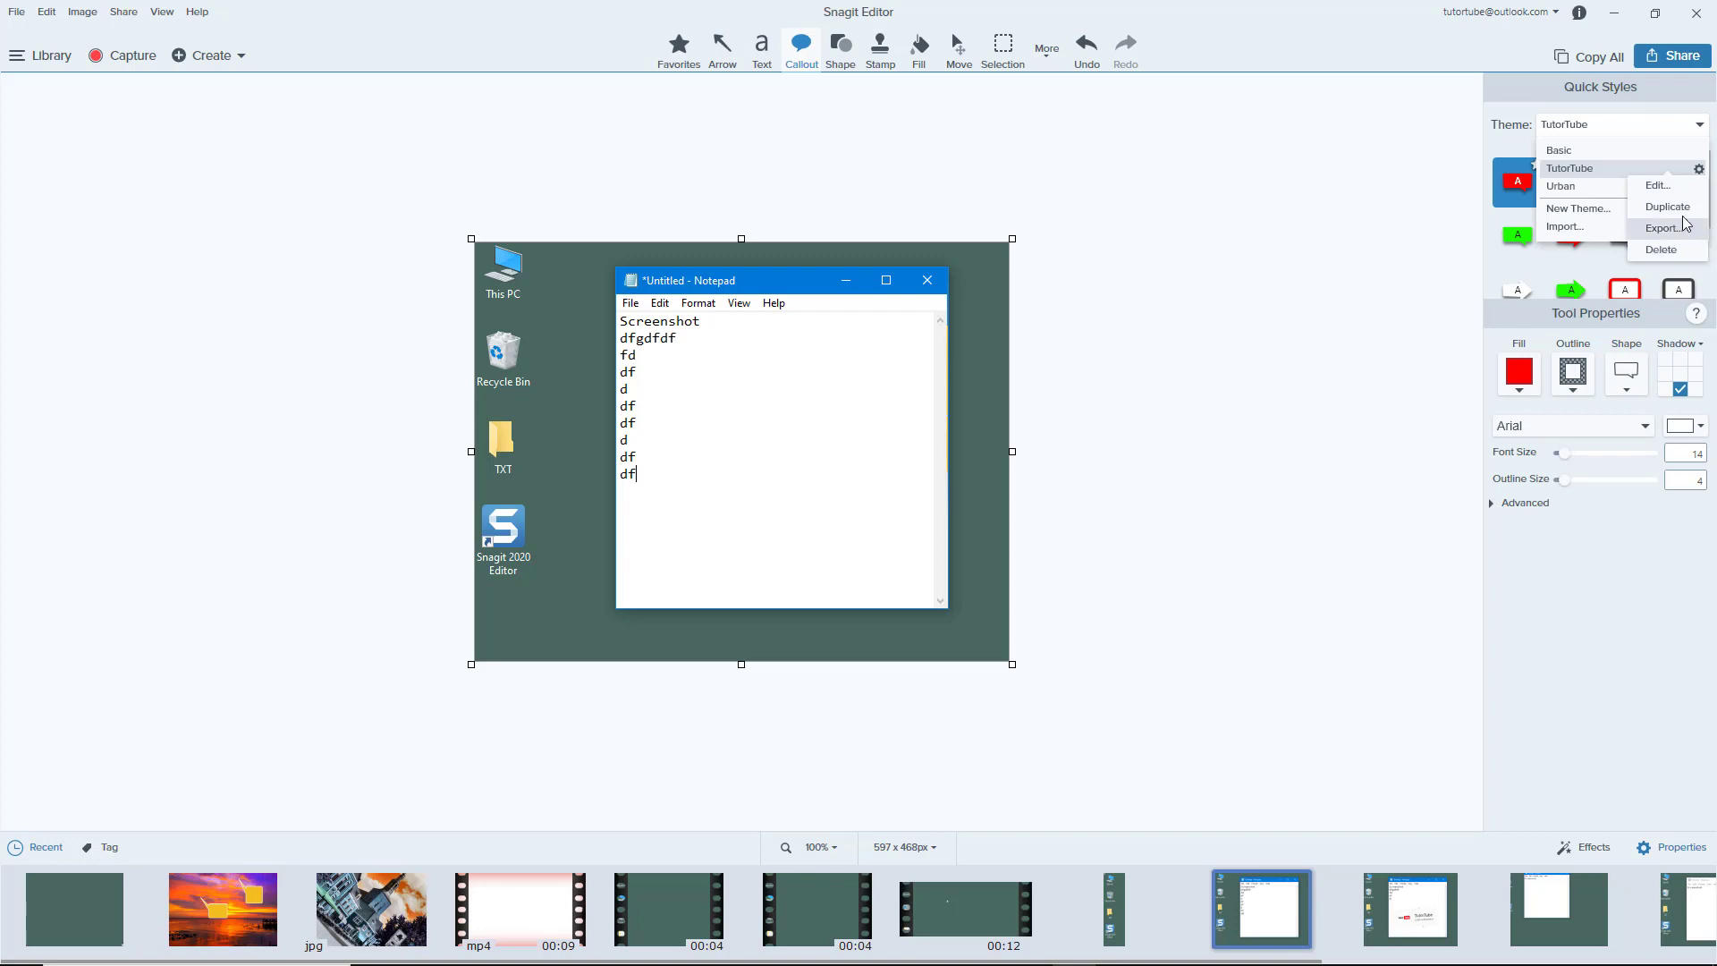
click(1667, 207)
click(1610, 188)
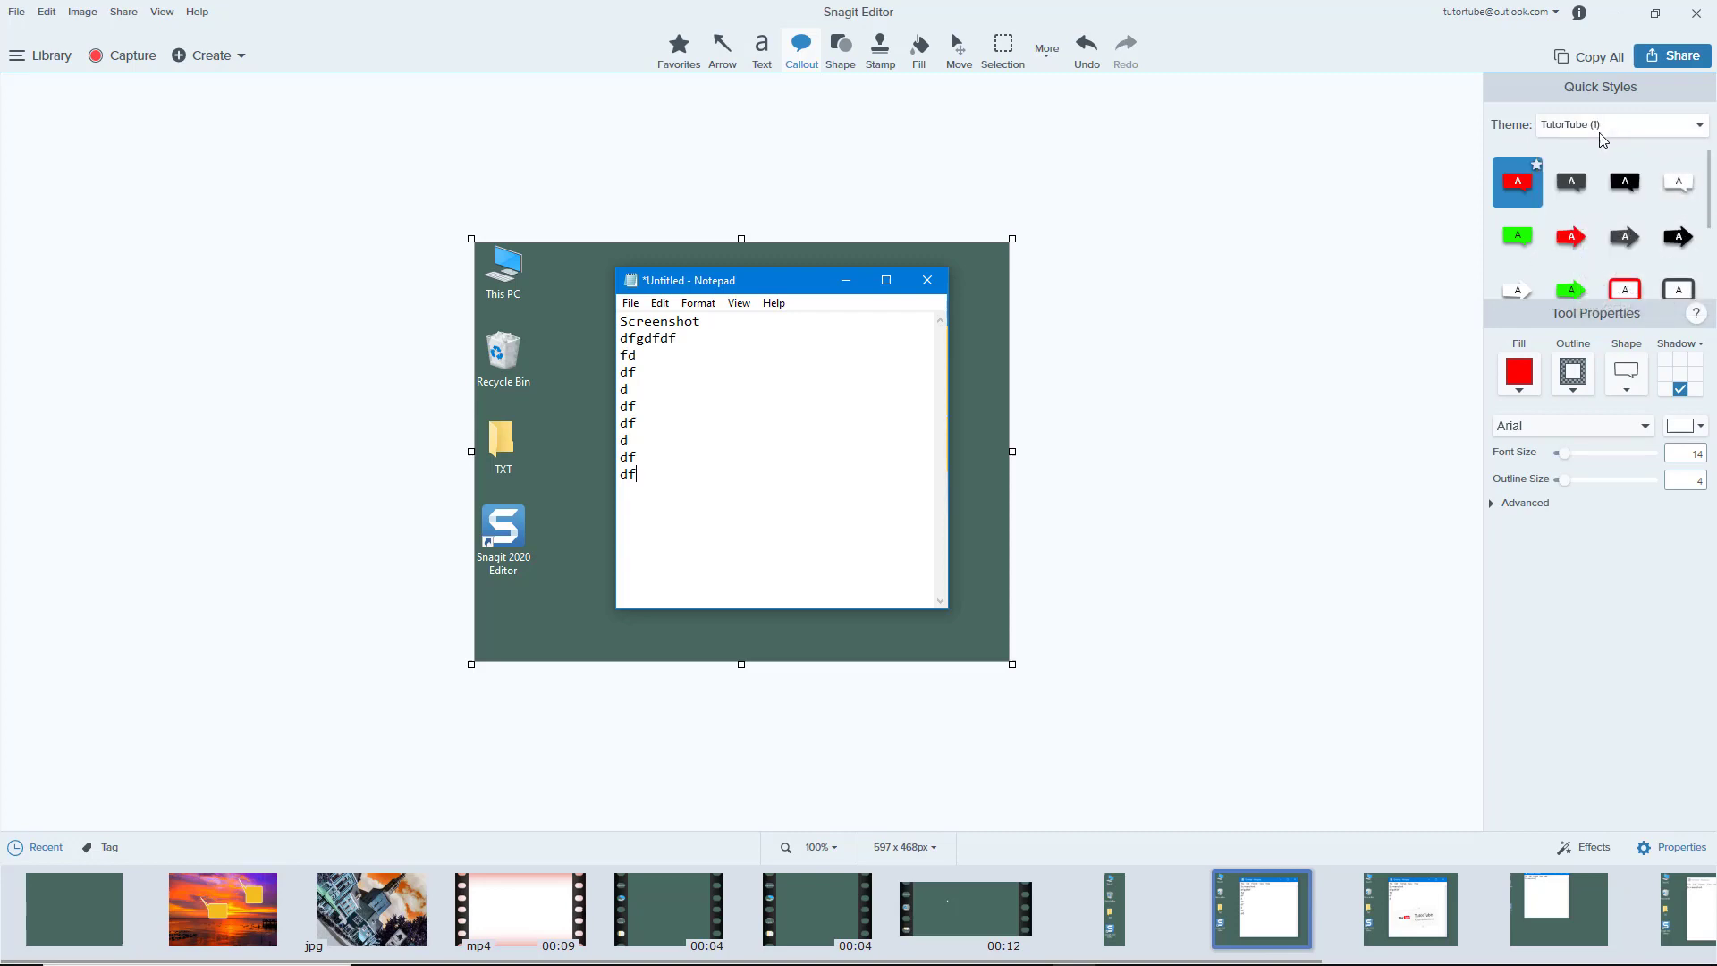
- Export the TutorTube (1) theme as a .snagtheme file saved to the Desktop
click(1694, 124)
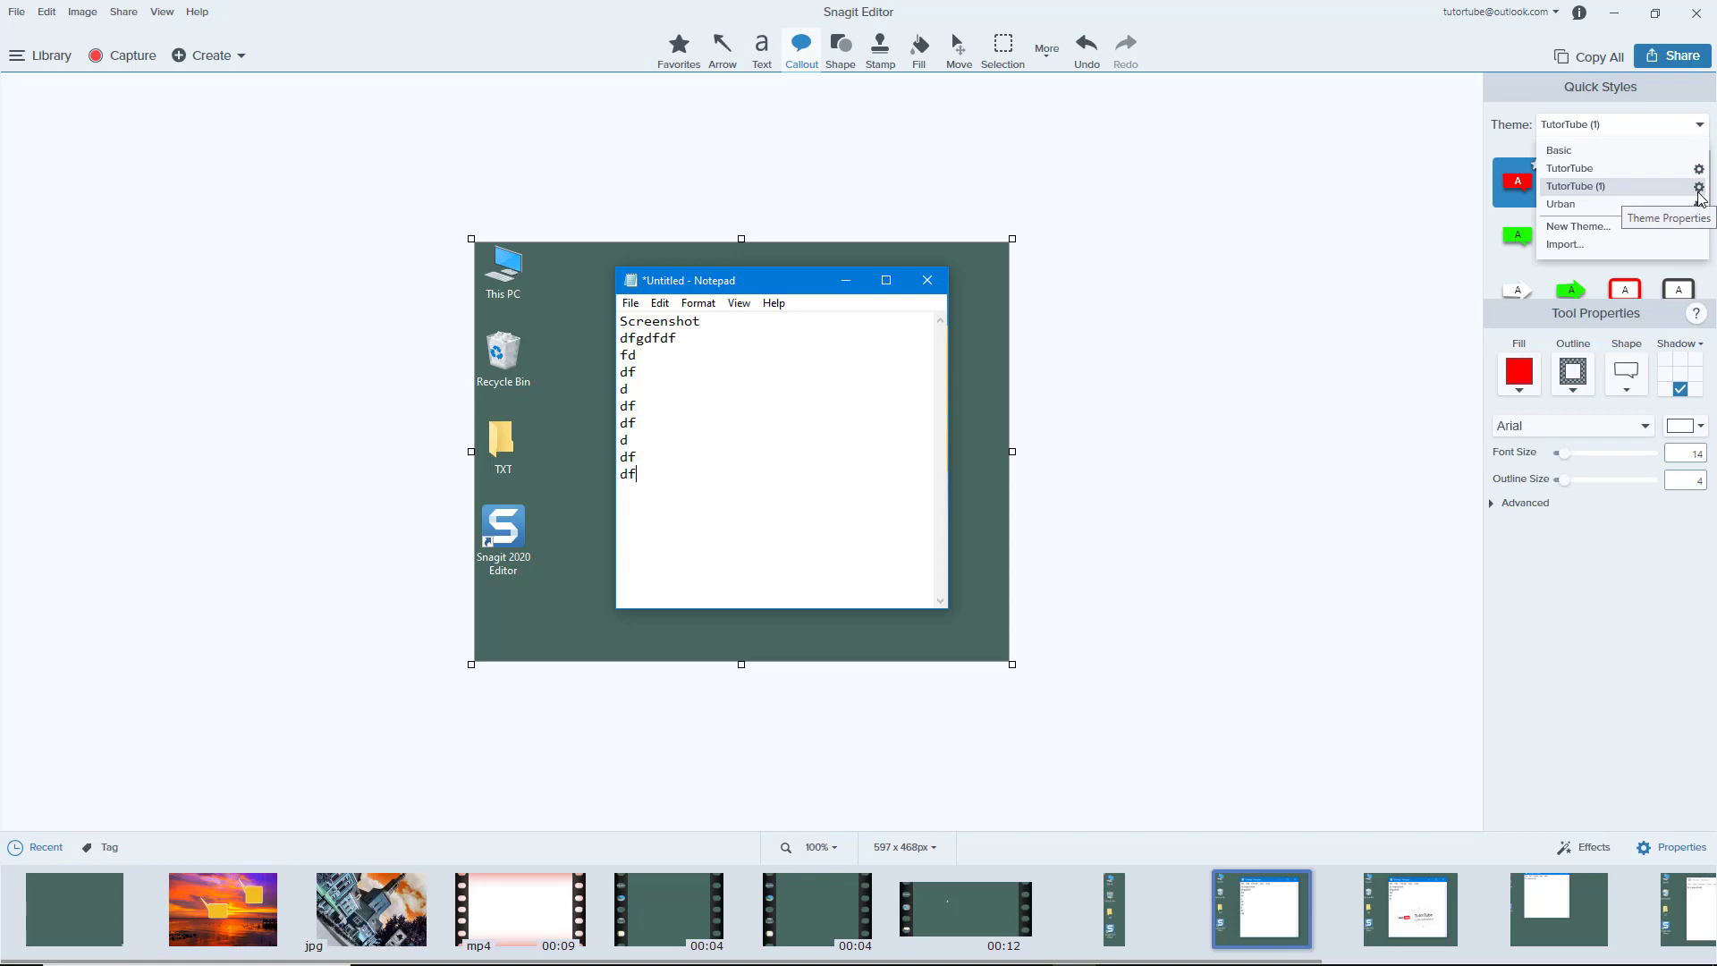
click(1698, 189)
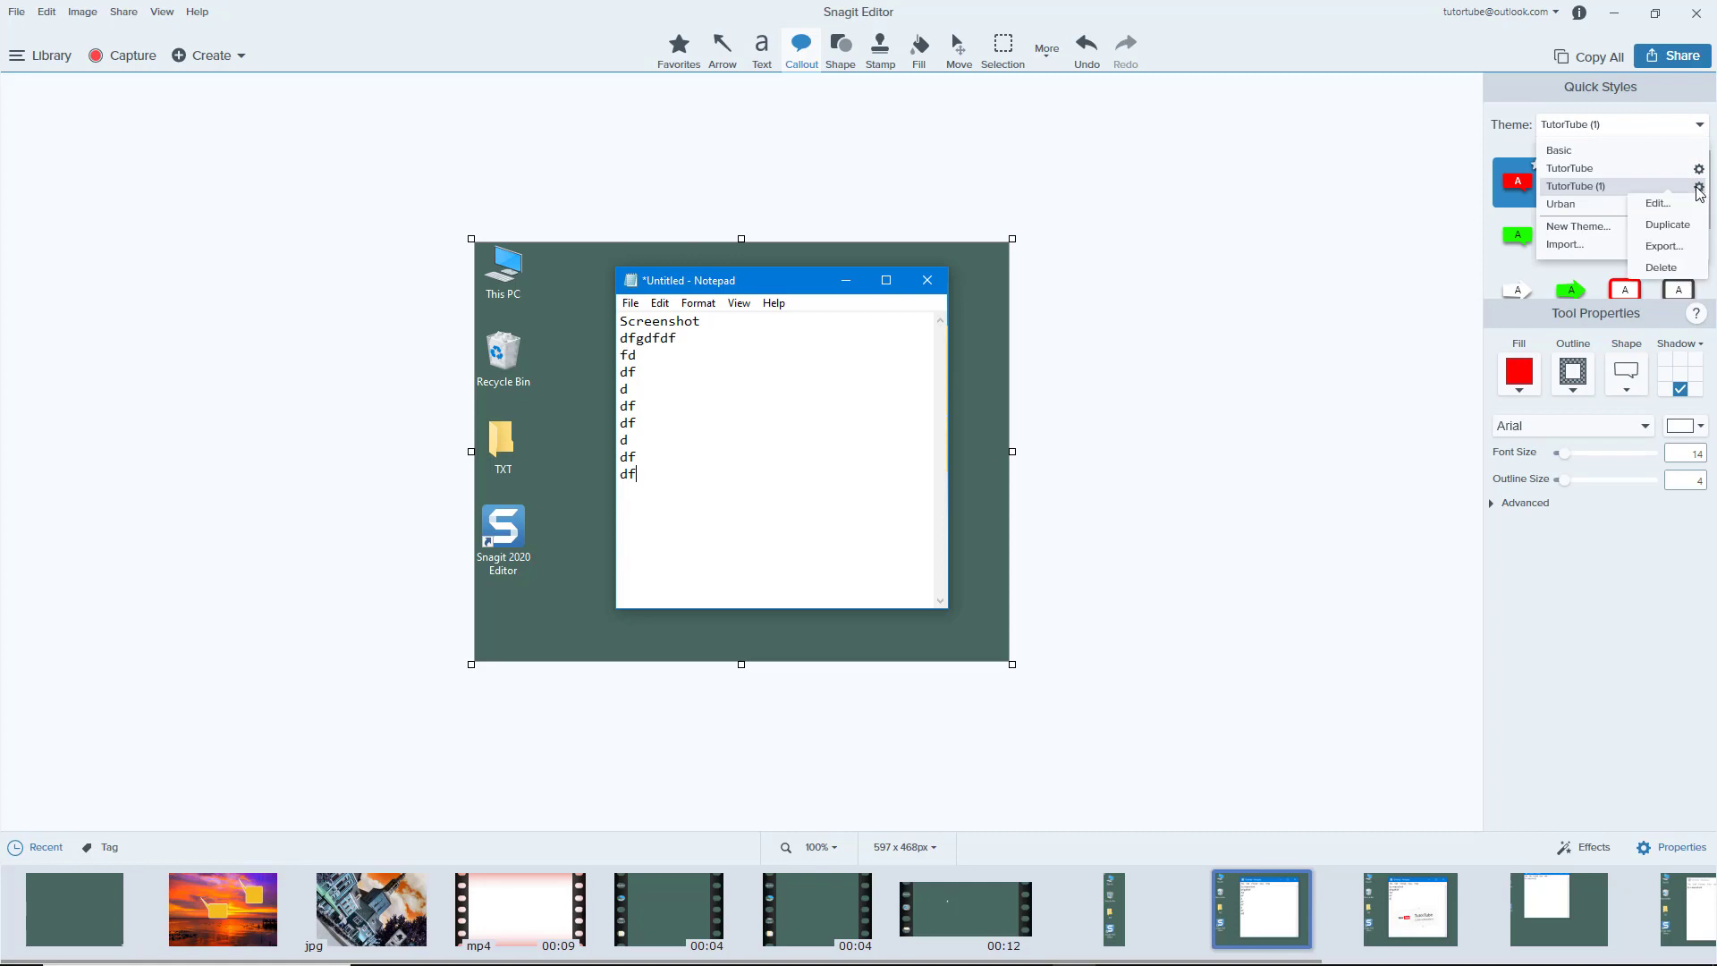
click(1661, 245)
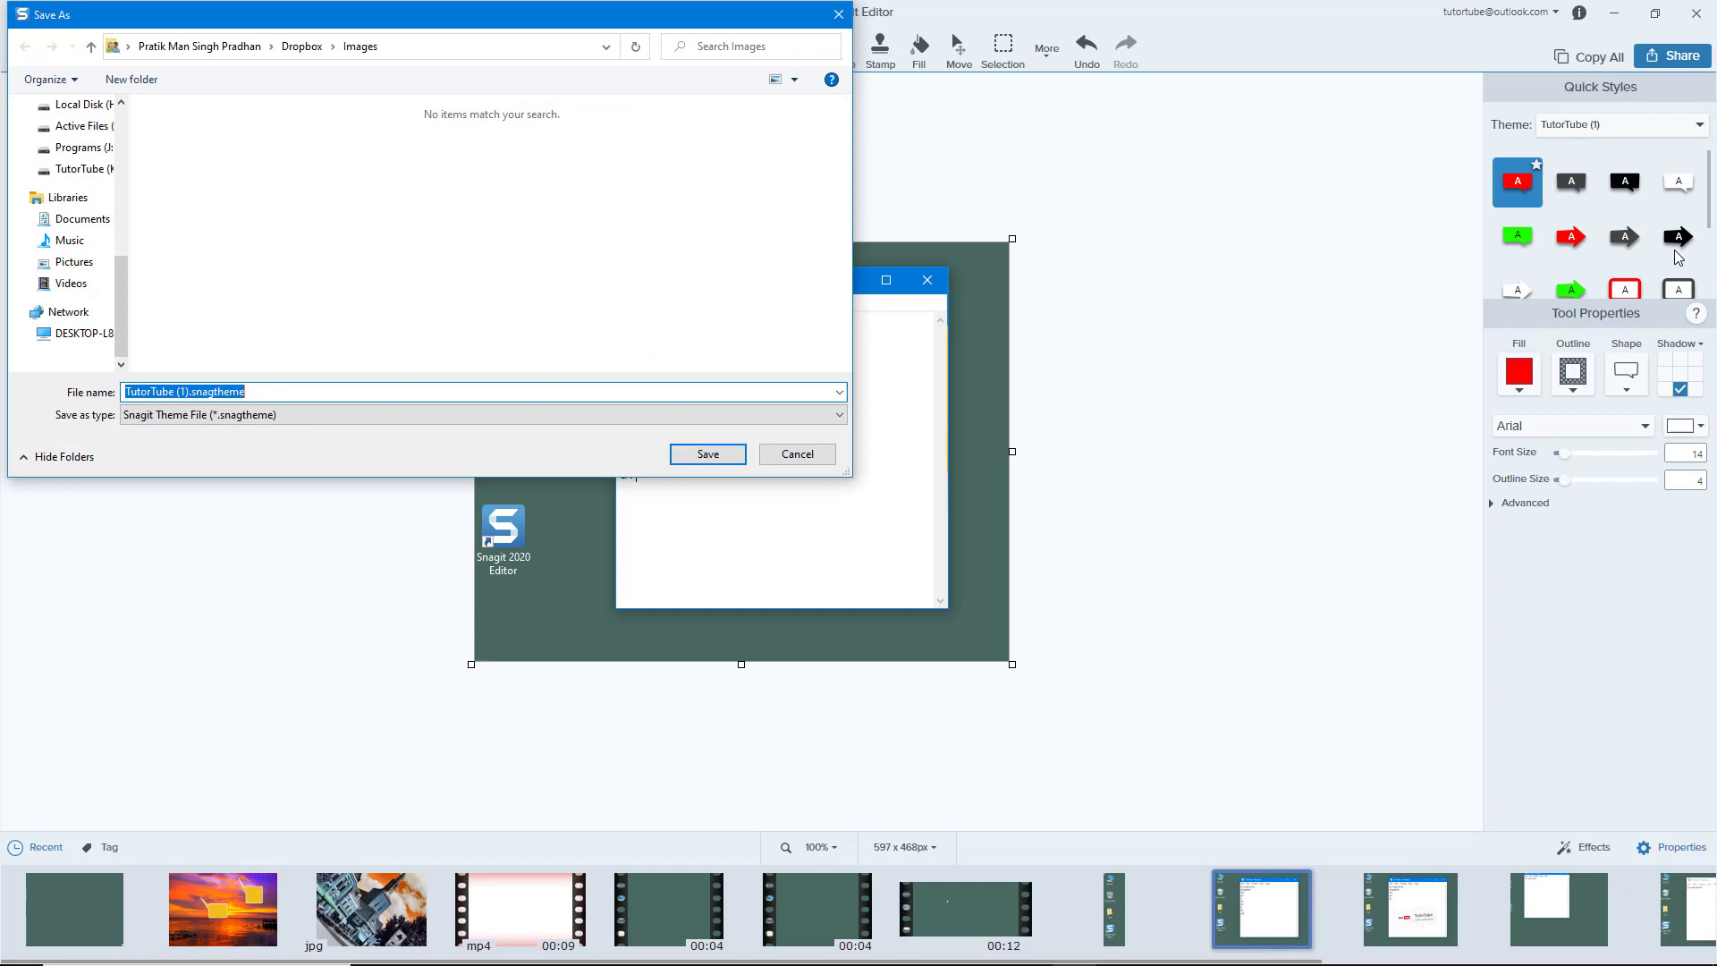
mouse_move(73, 228)
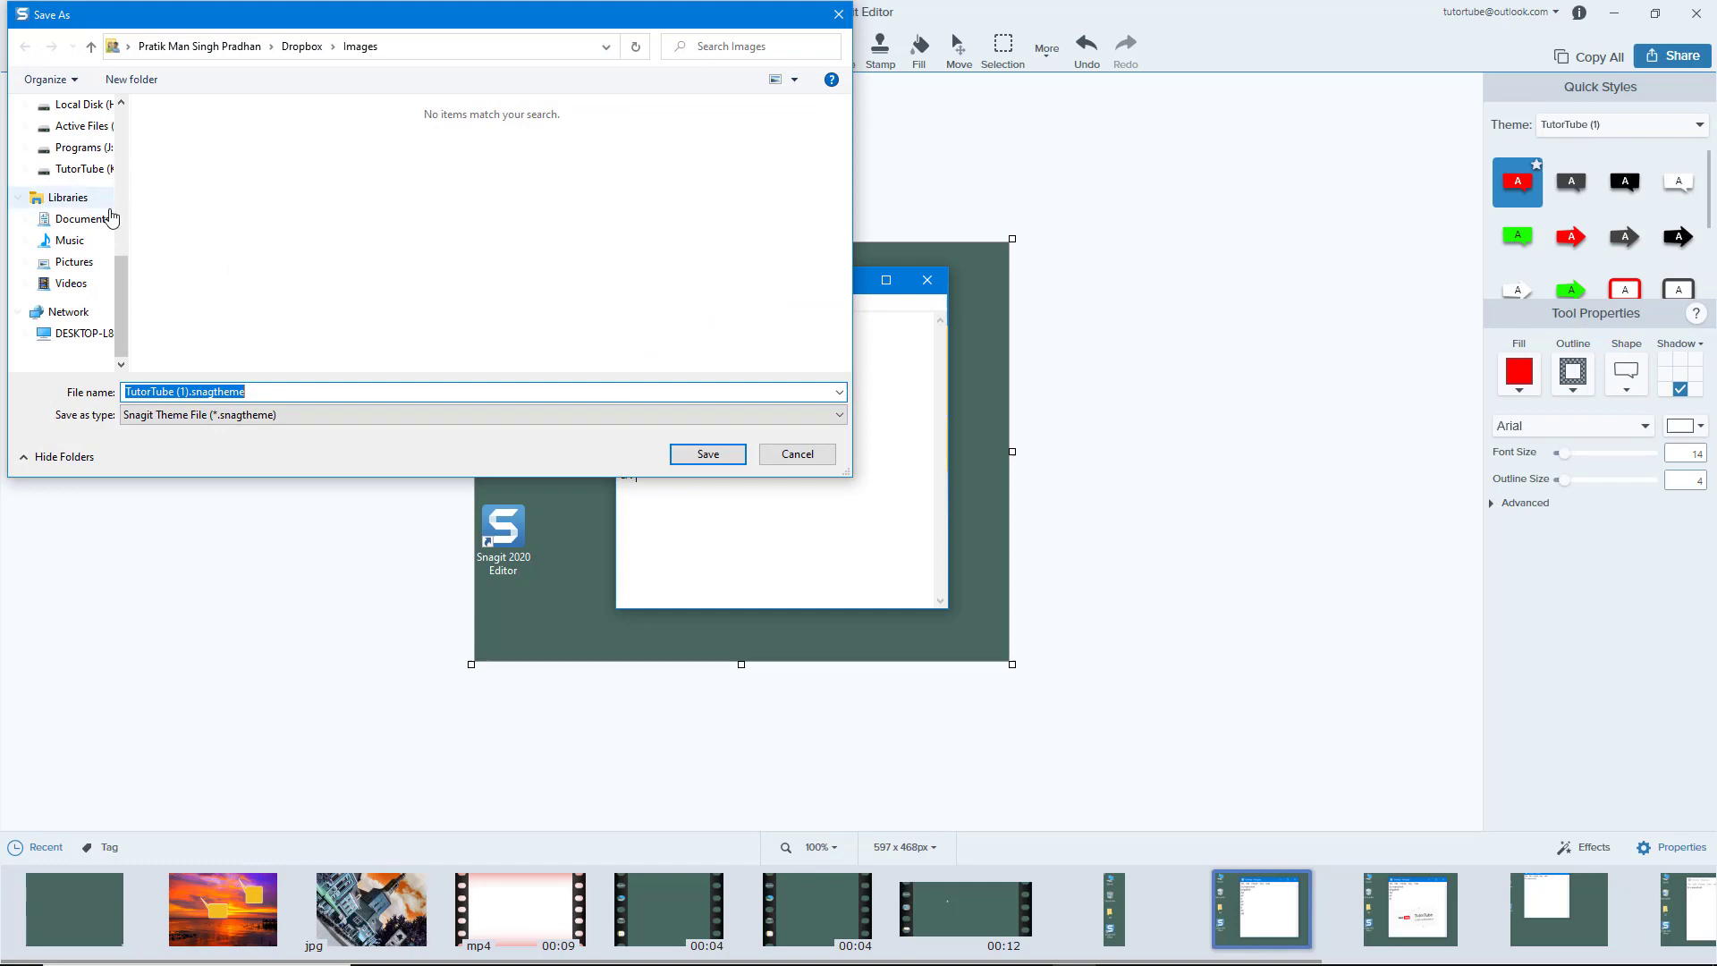
scroll(127, 275, up, 5)
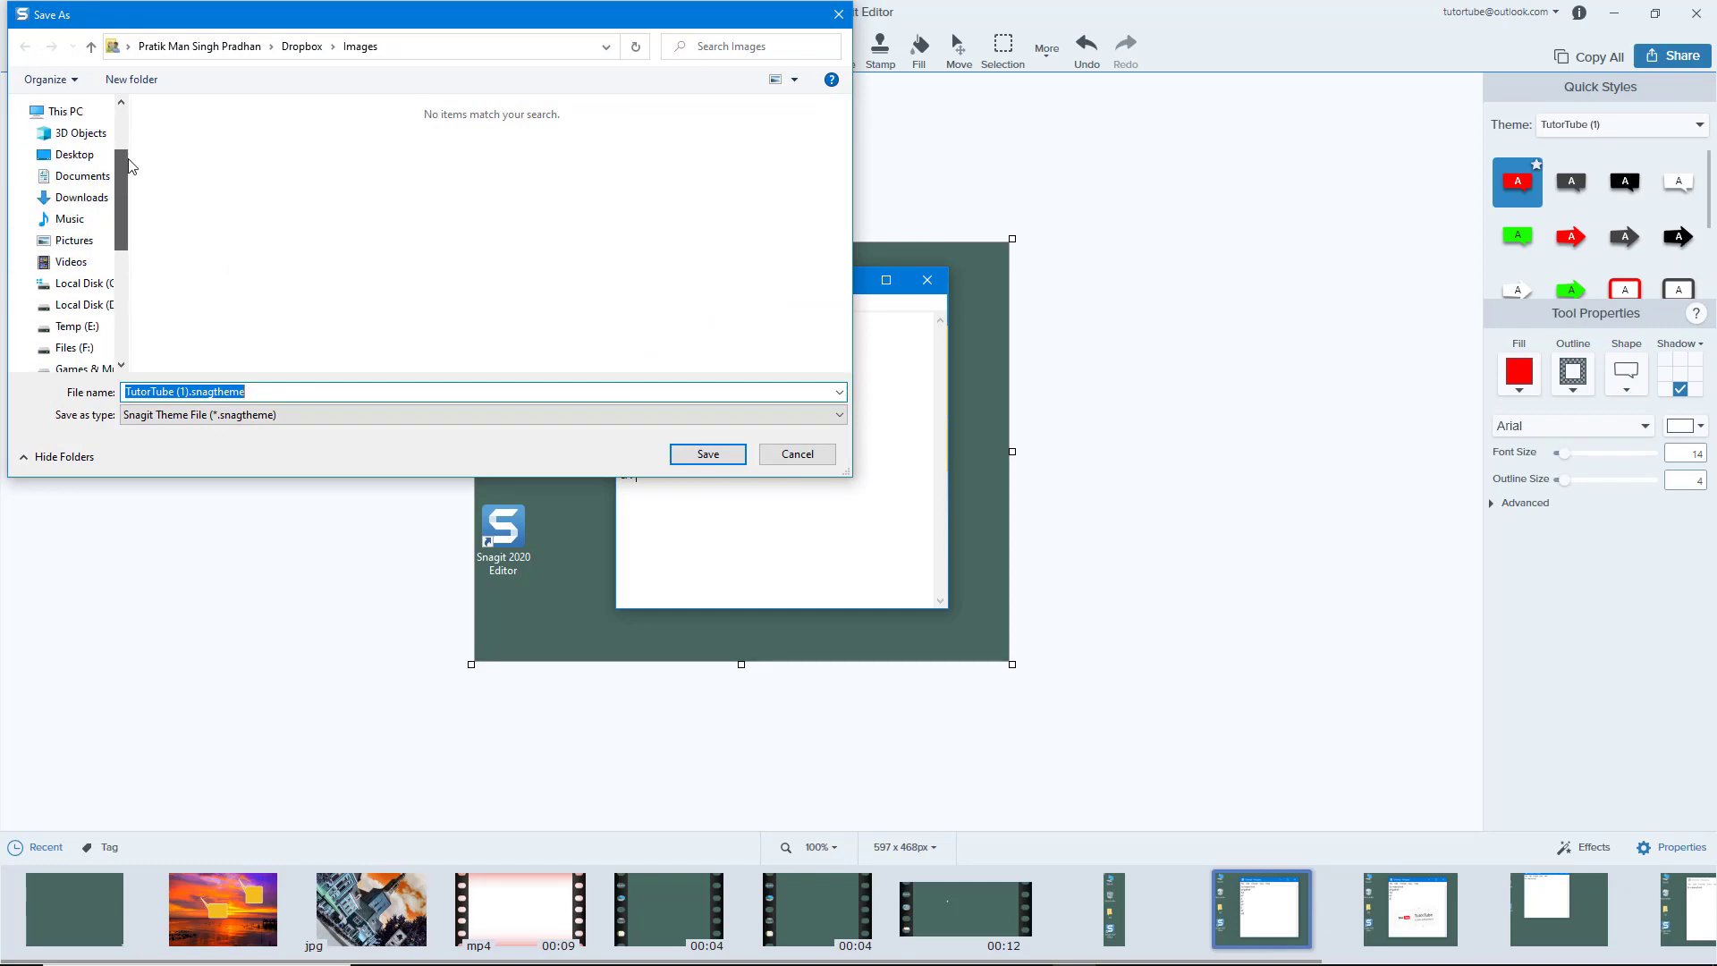
click(73, 154)
click(706, 454)
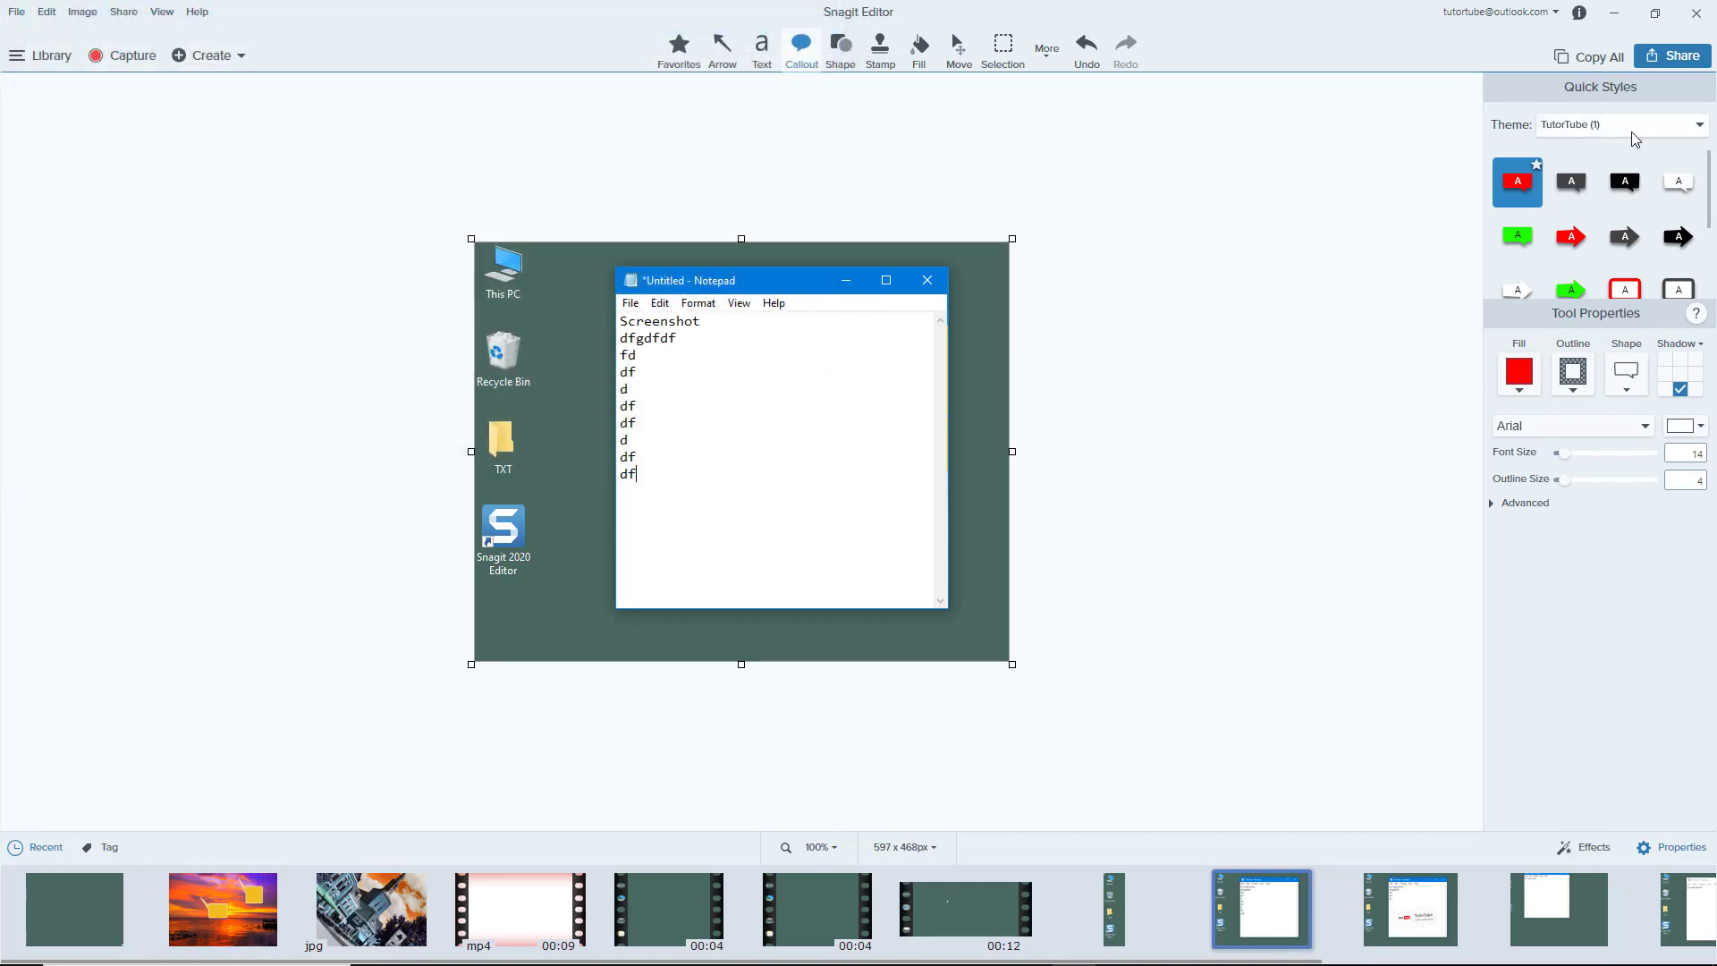
- Delete the TutorTube (1) theme and confirm, leaving Basic as the active theme
click(1698, 127)
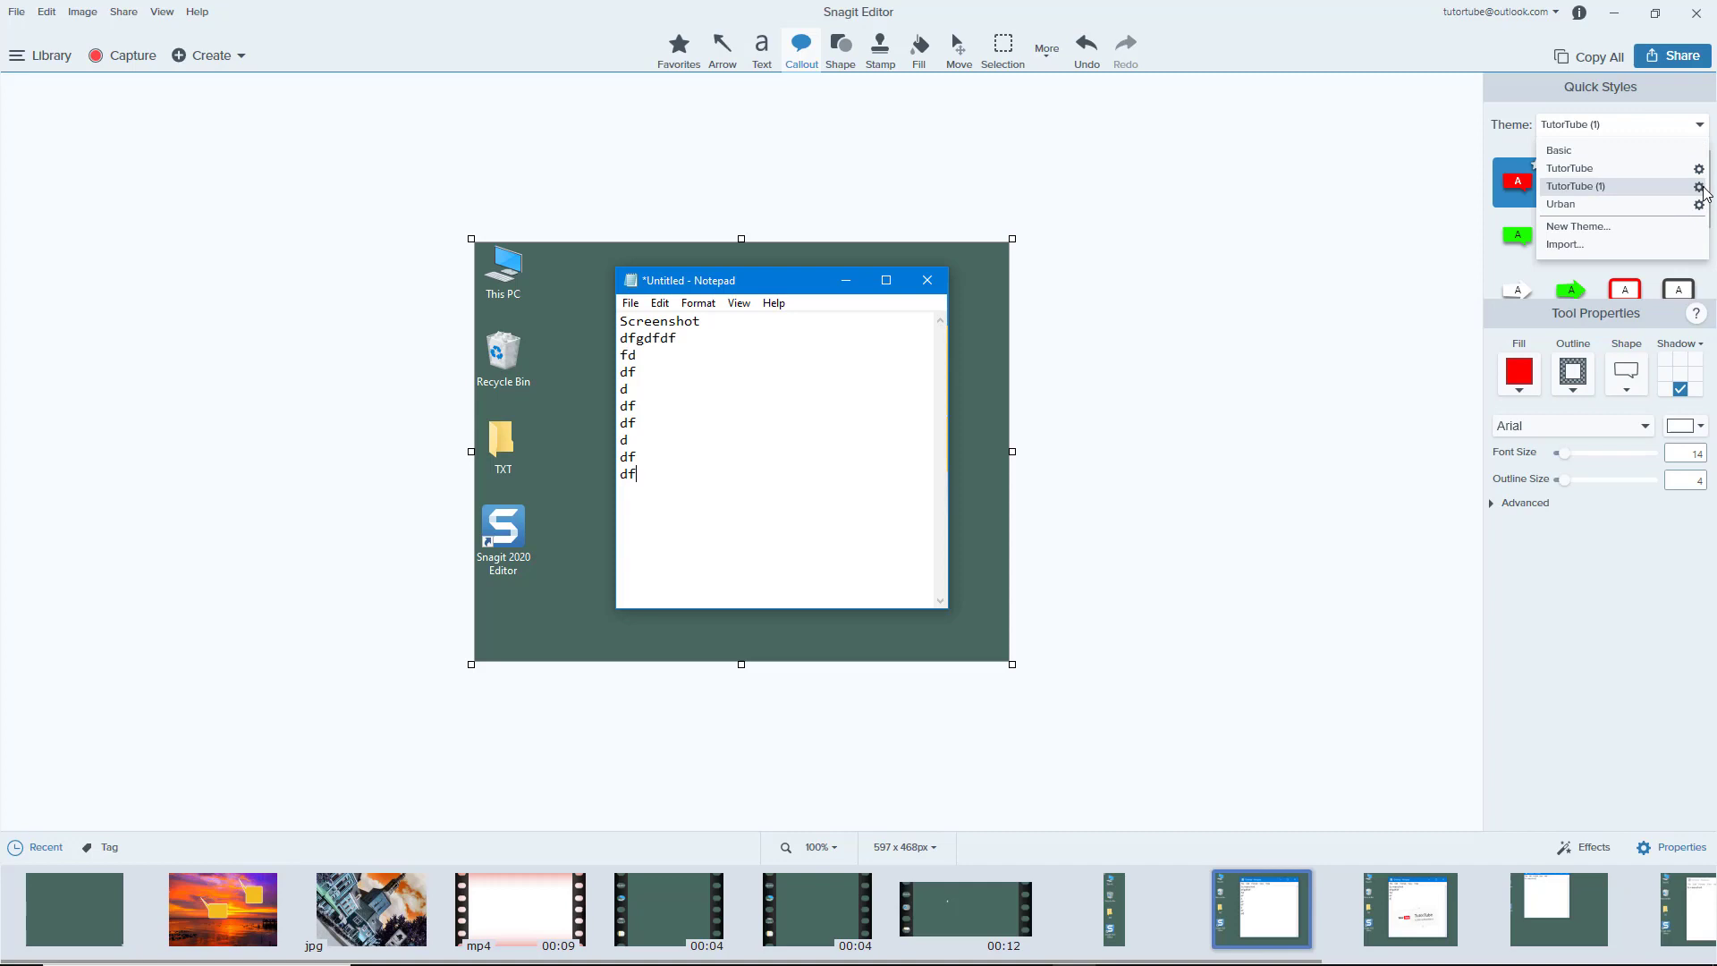
click(1698, 187)
click(1667, 283)
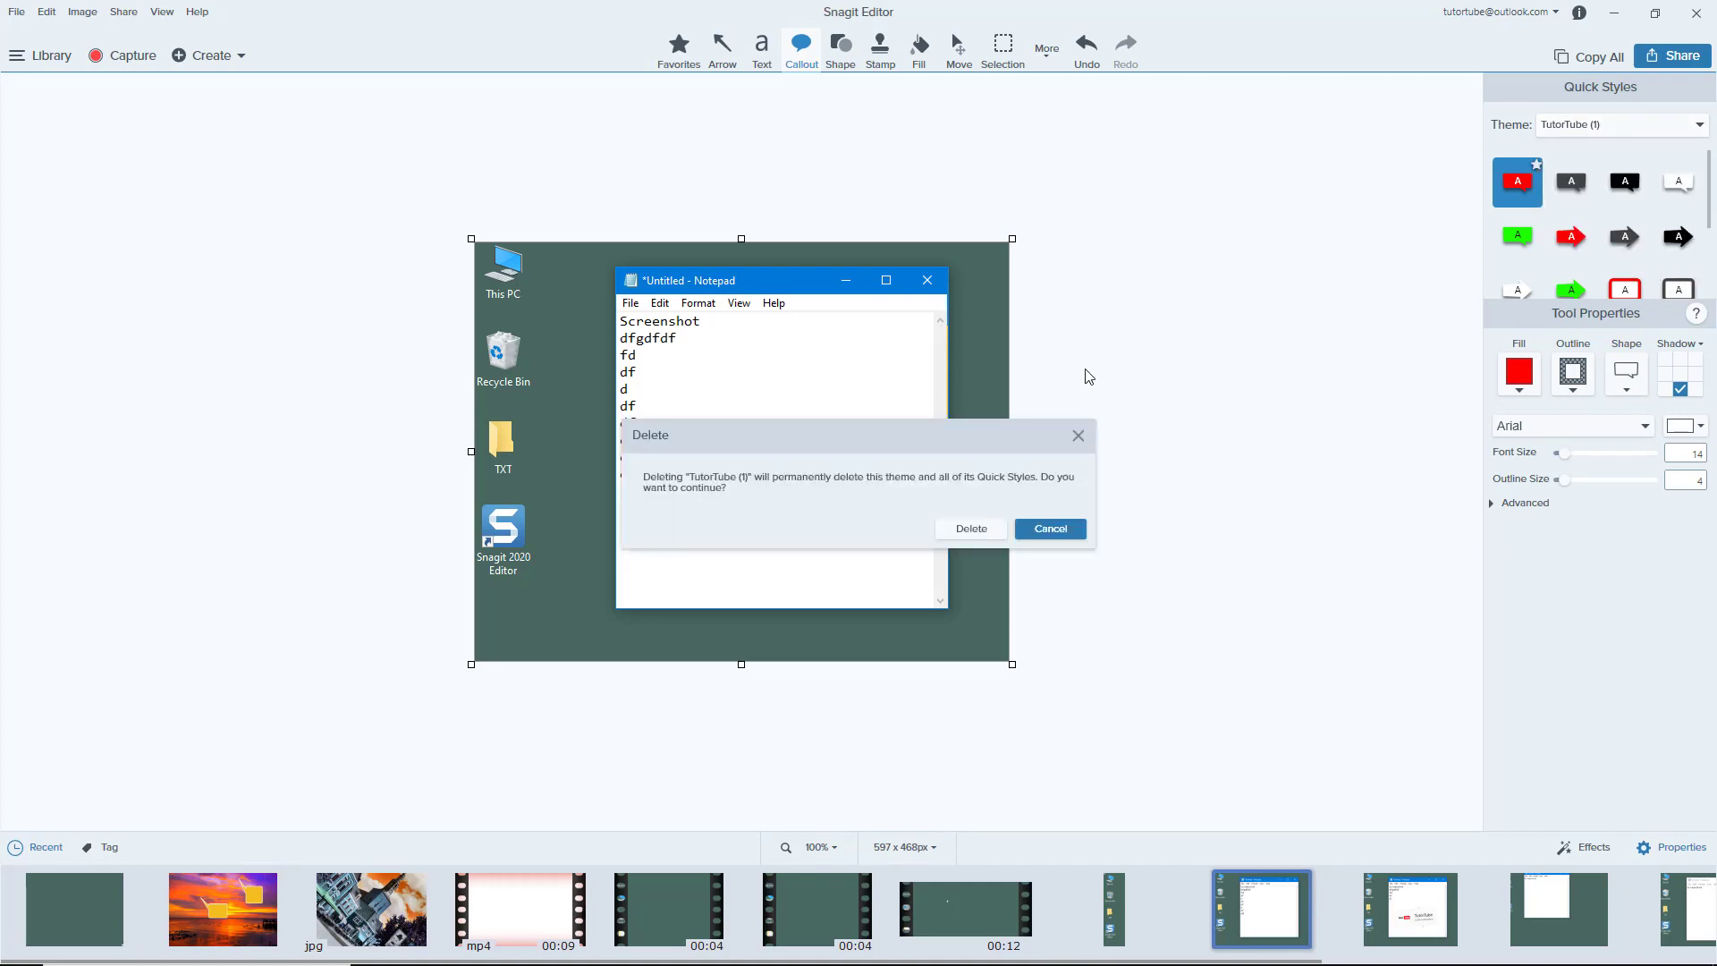
click(971, 527)
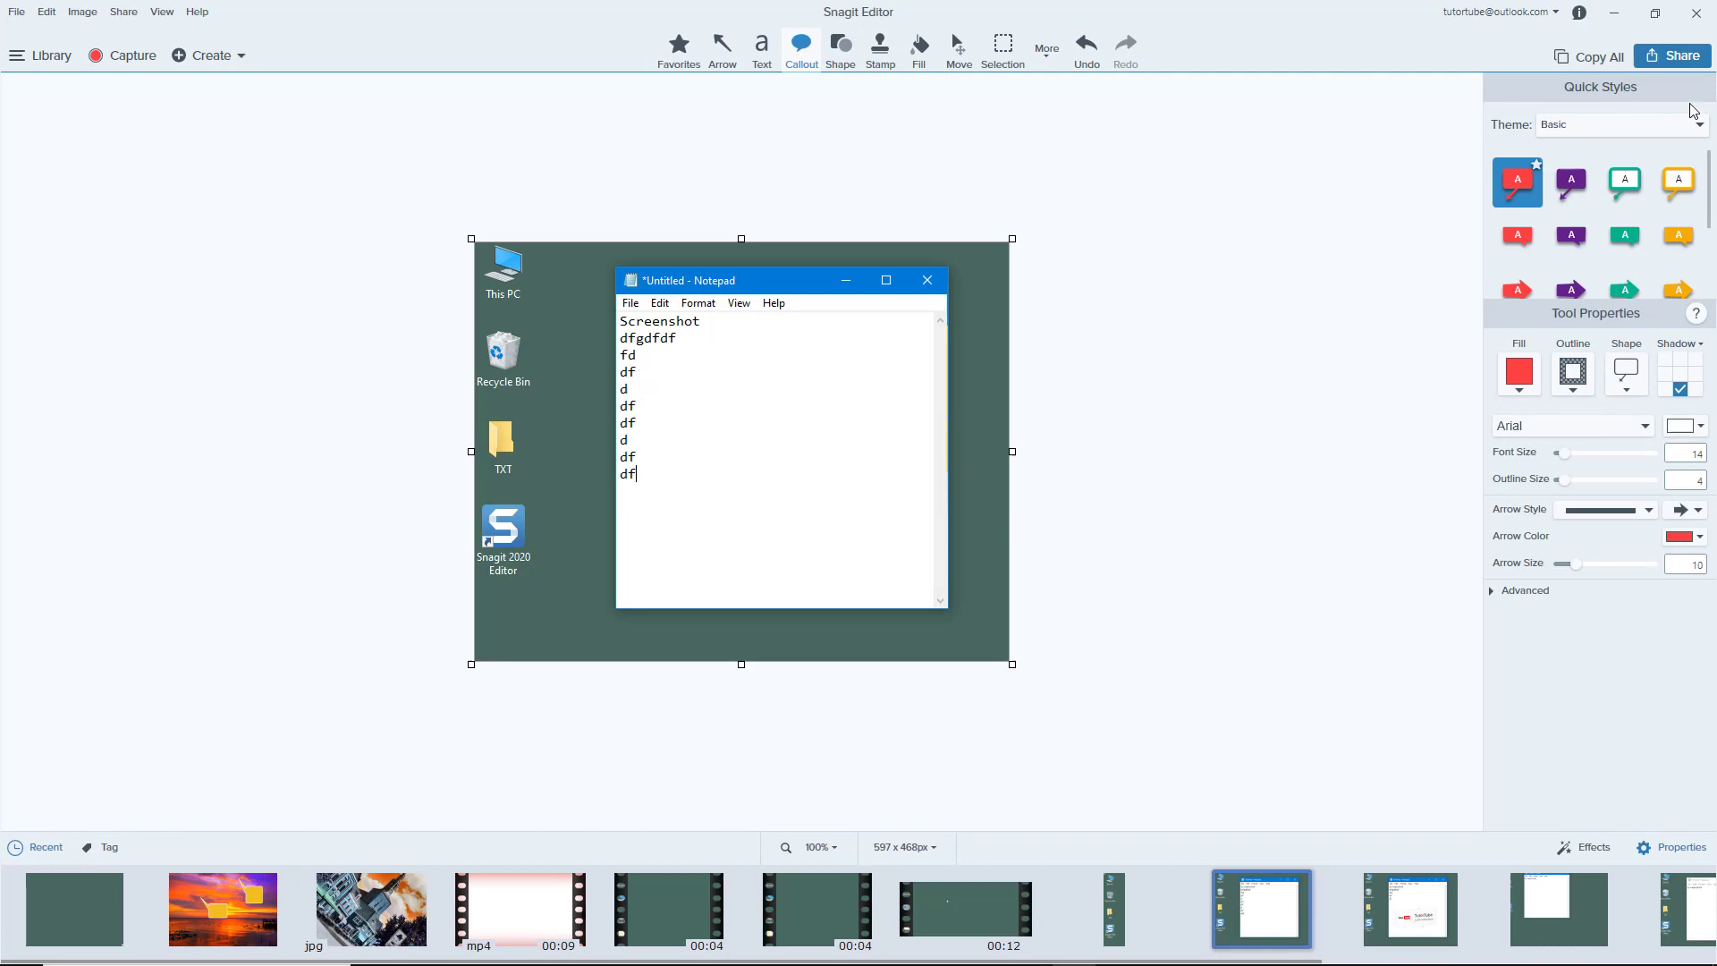
- Import TutorTube (1).snagtheme from the Desktop as the active theme
click(1699, 126)
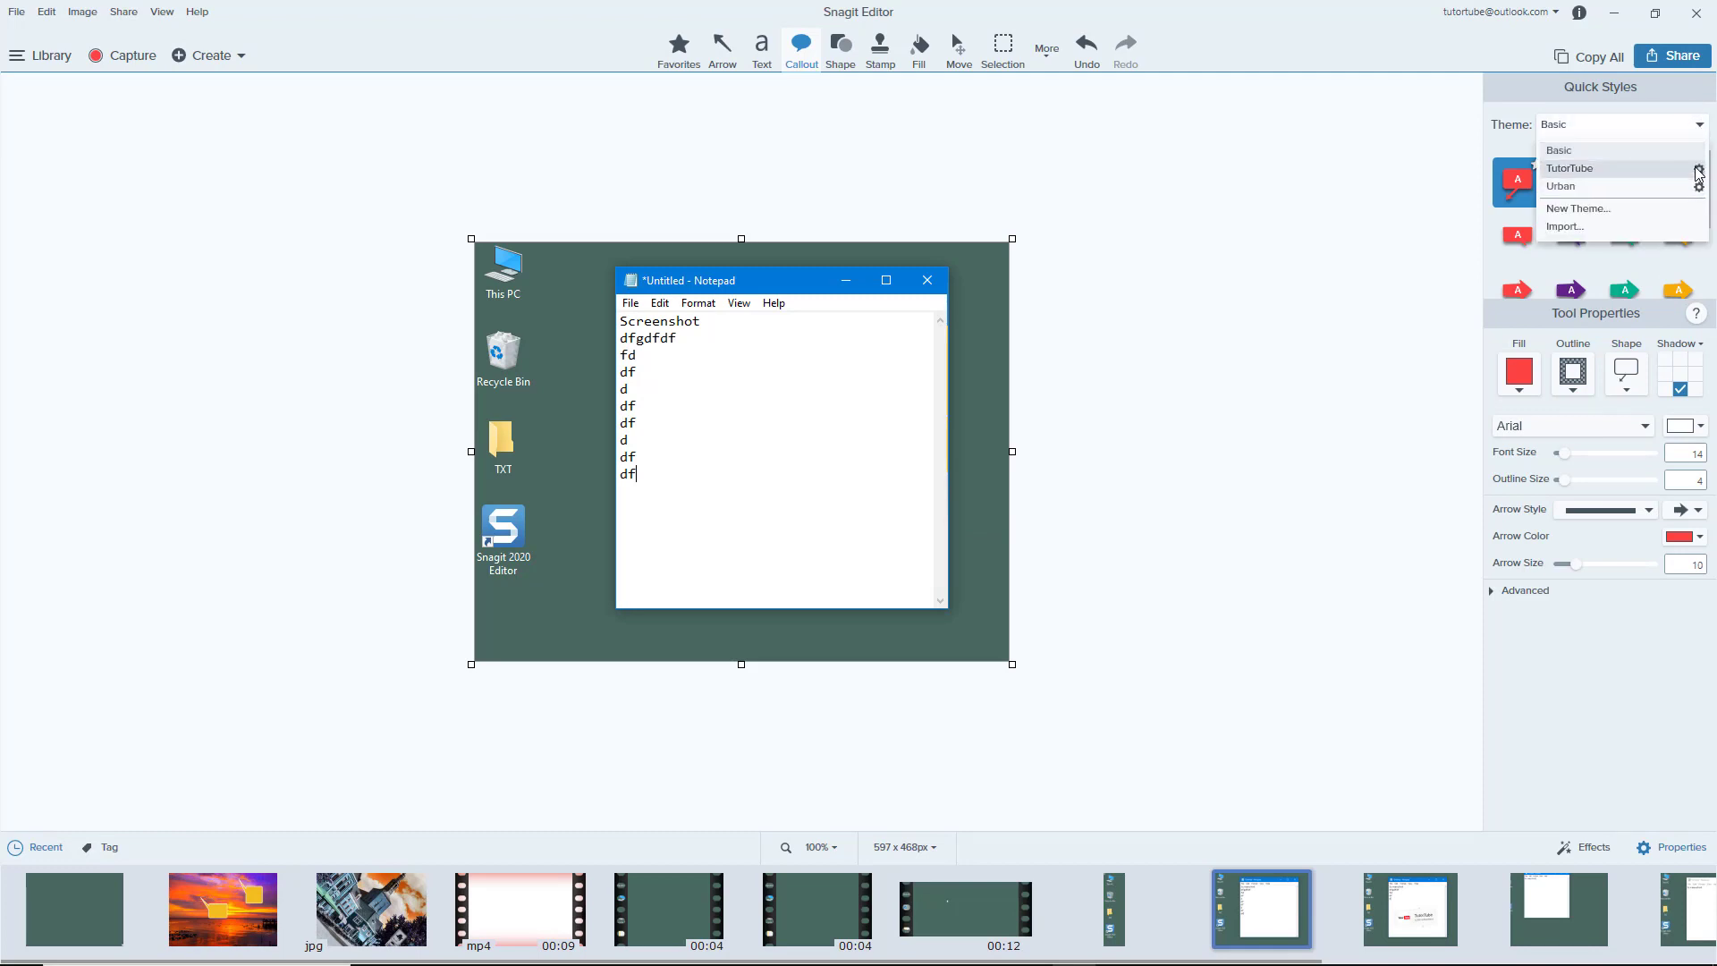
click(1654, 227)
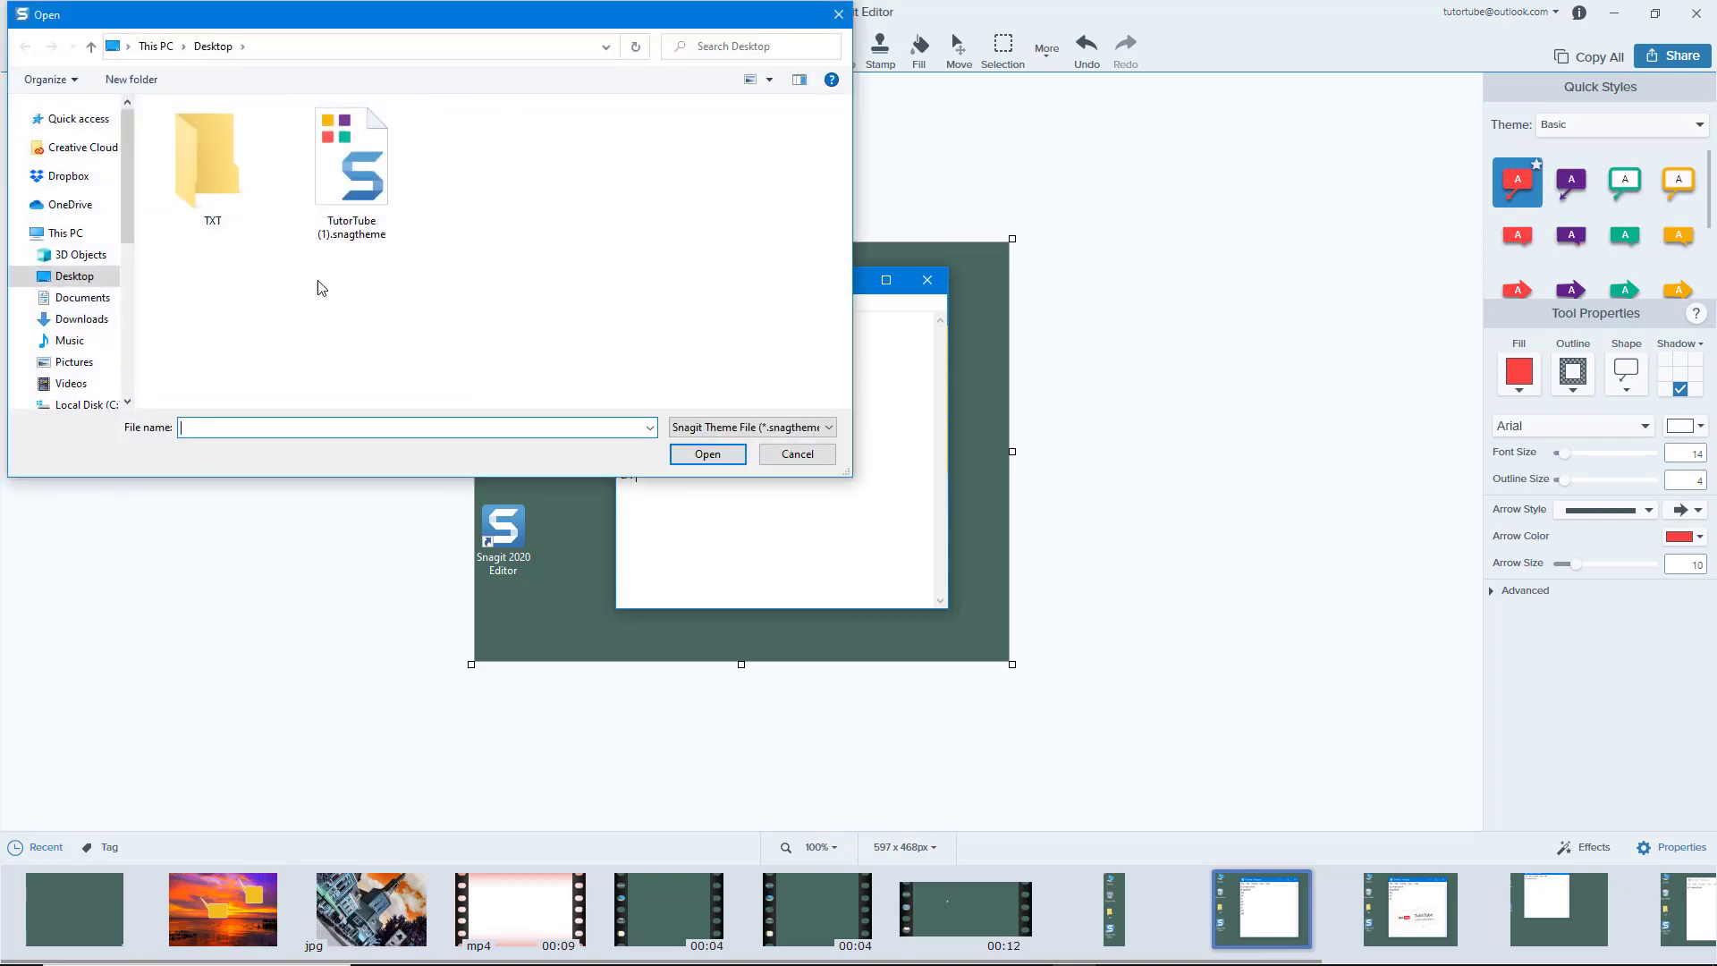
click(345, 144)
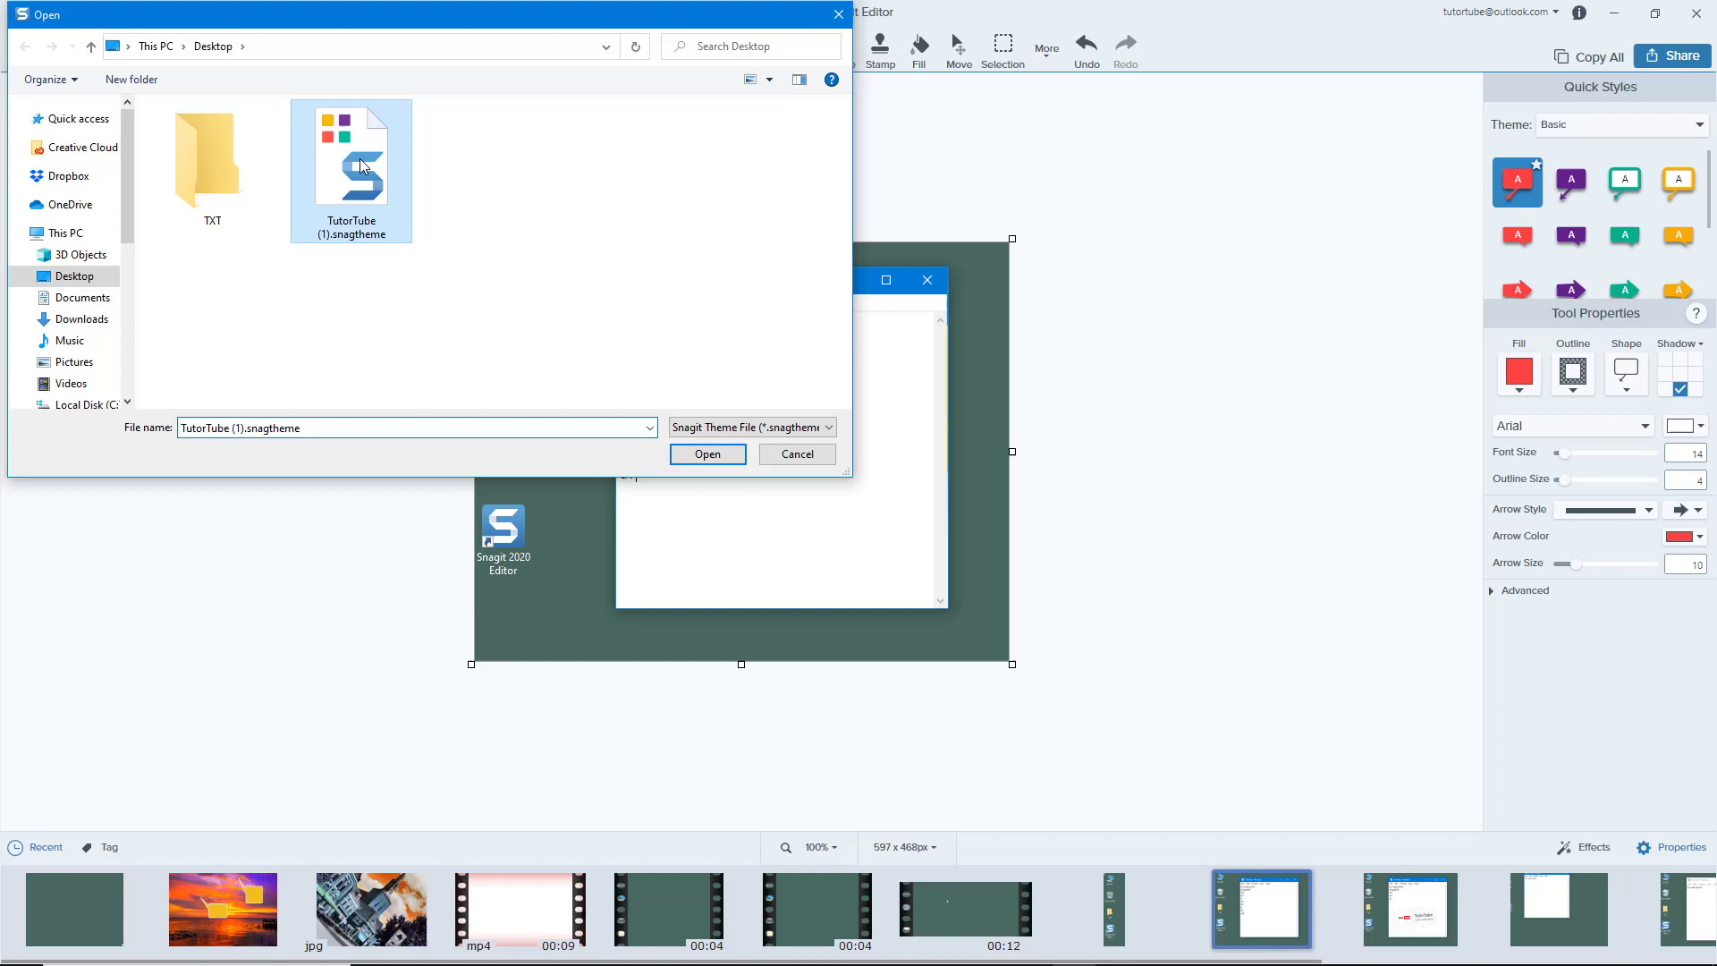
click(707, 453)
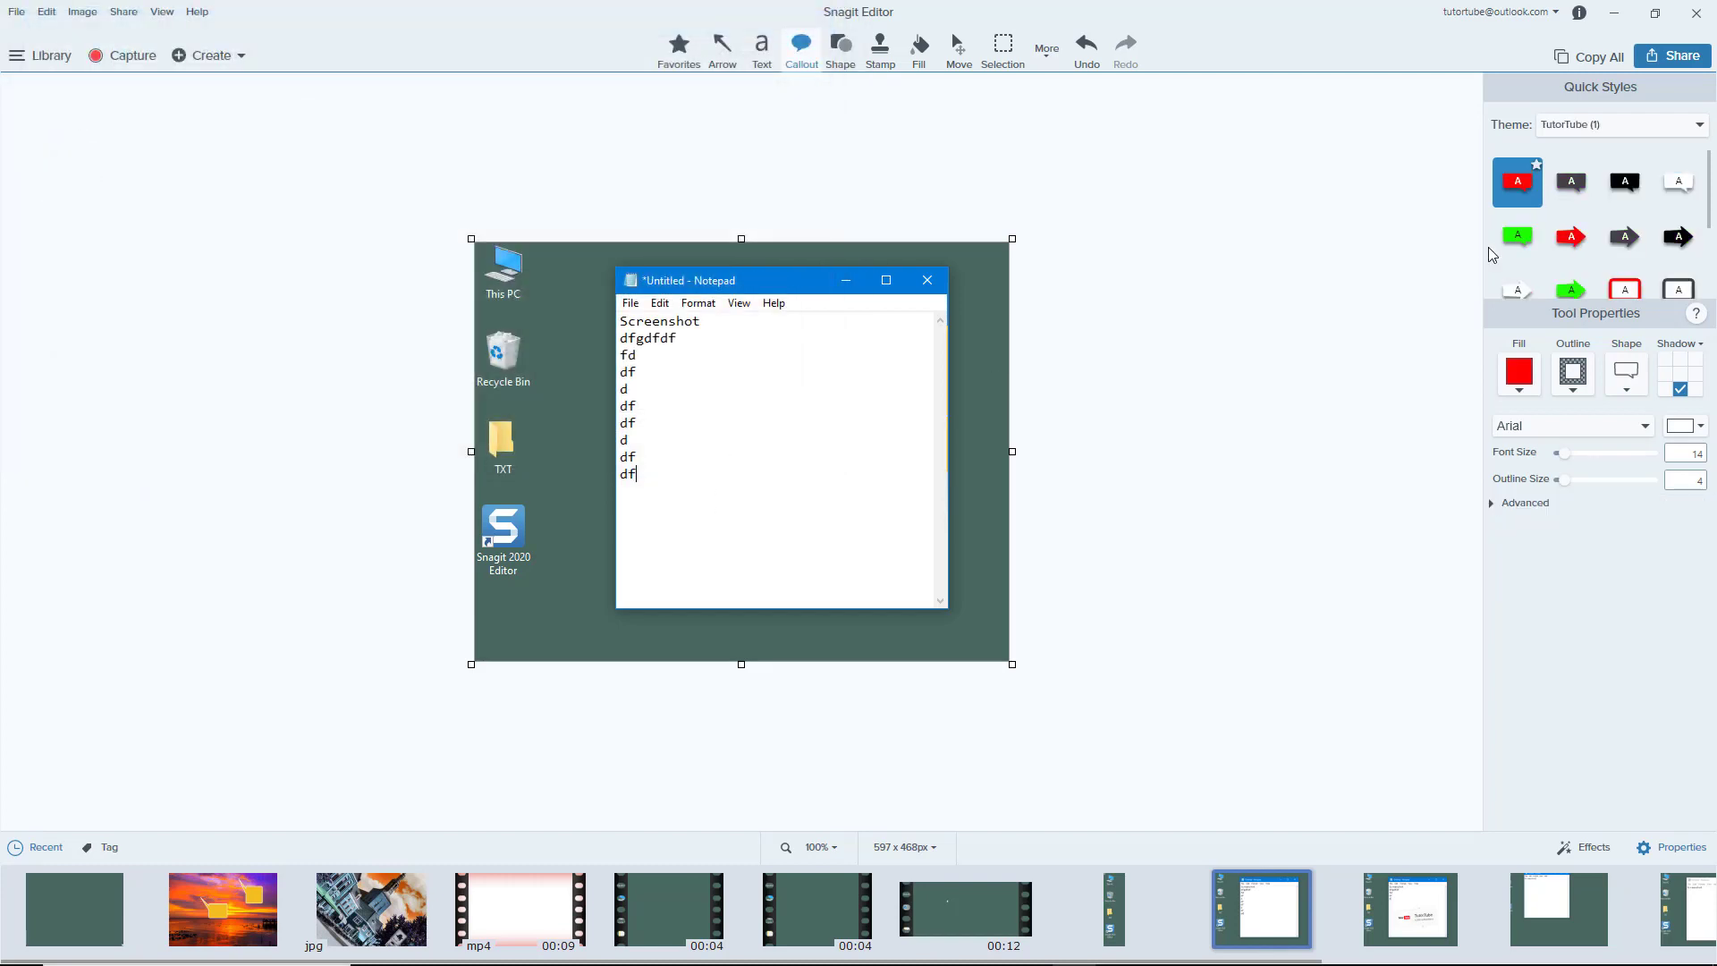
click(1698, 125)
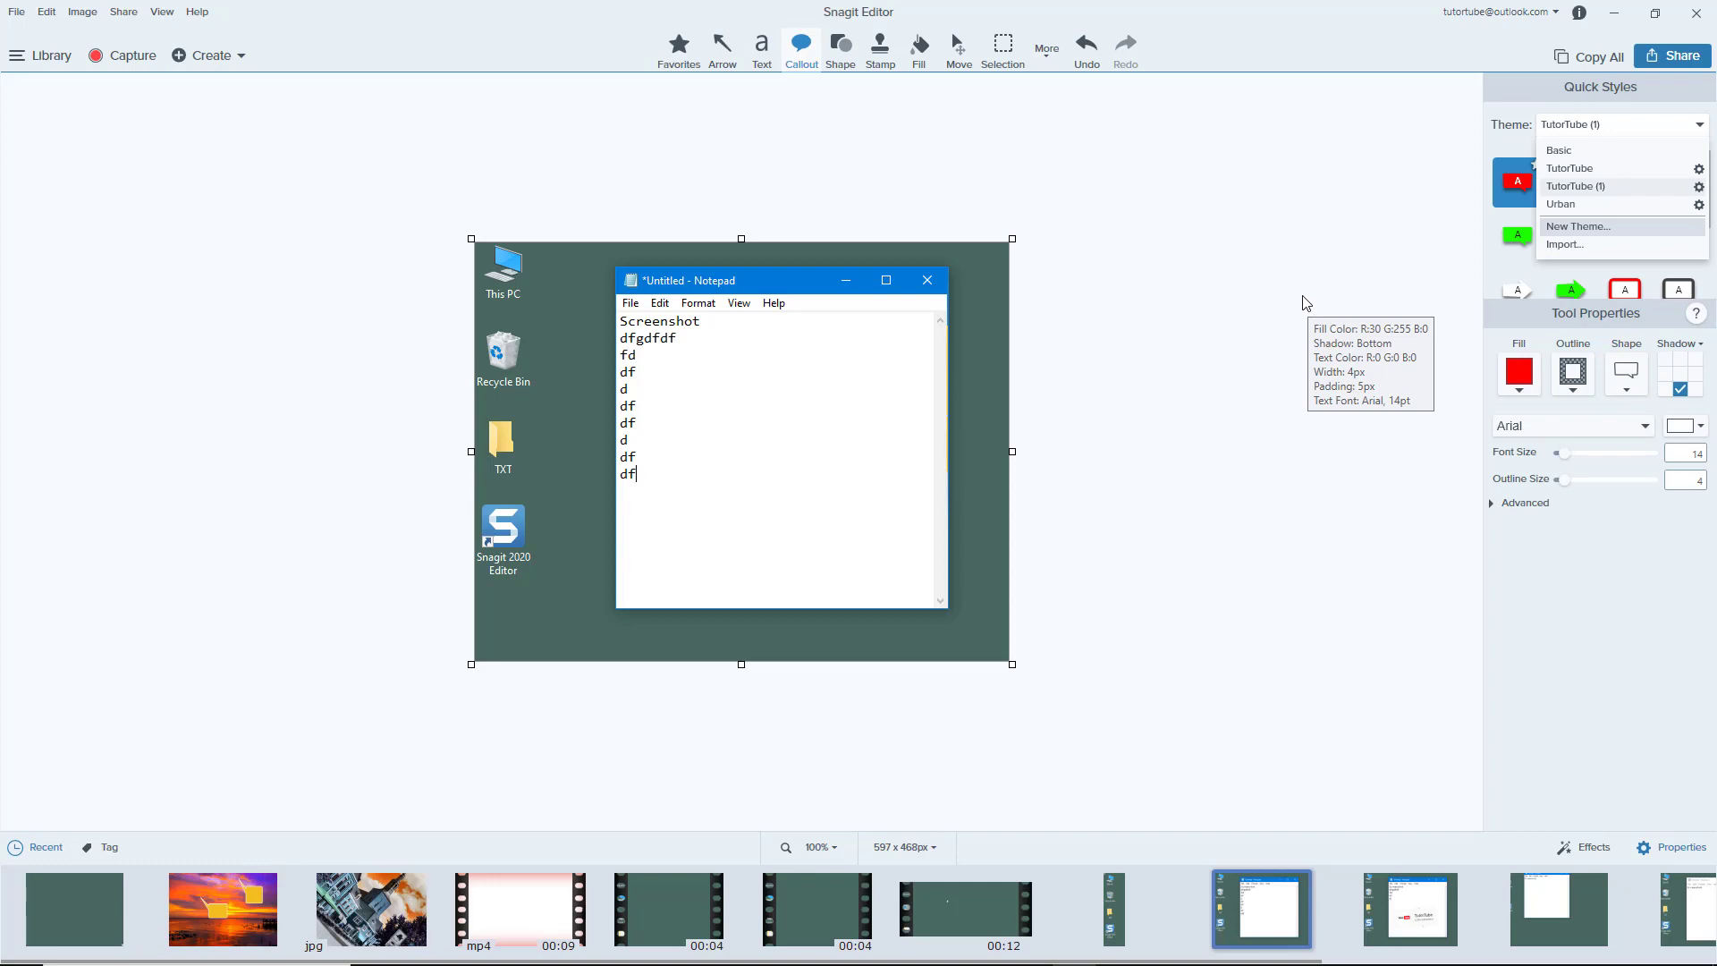
click(1698, 187)
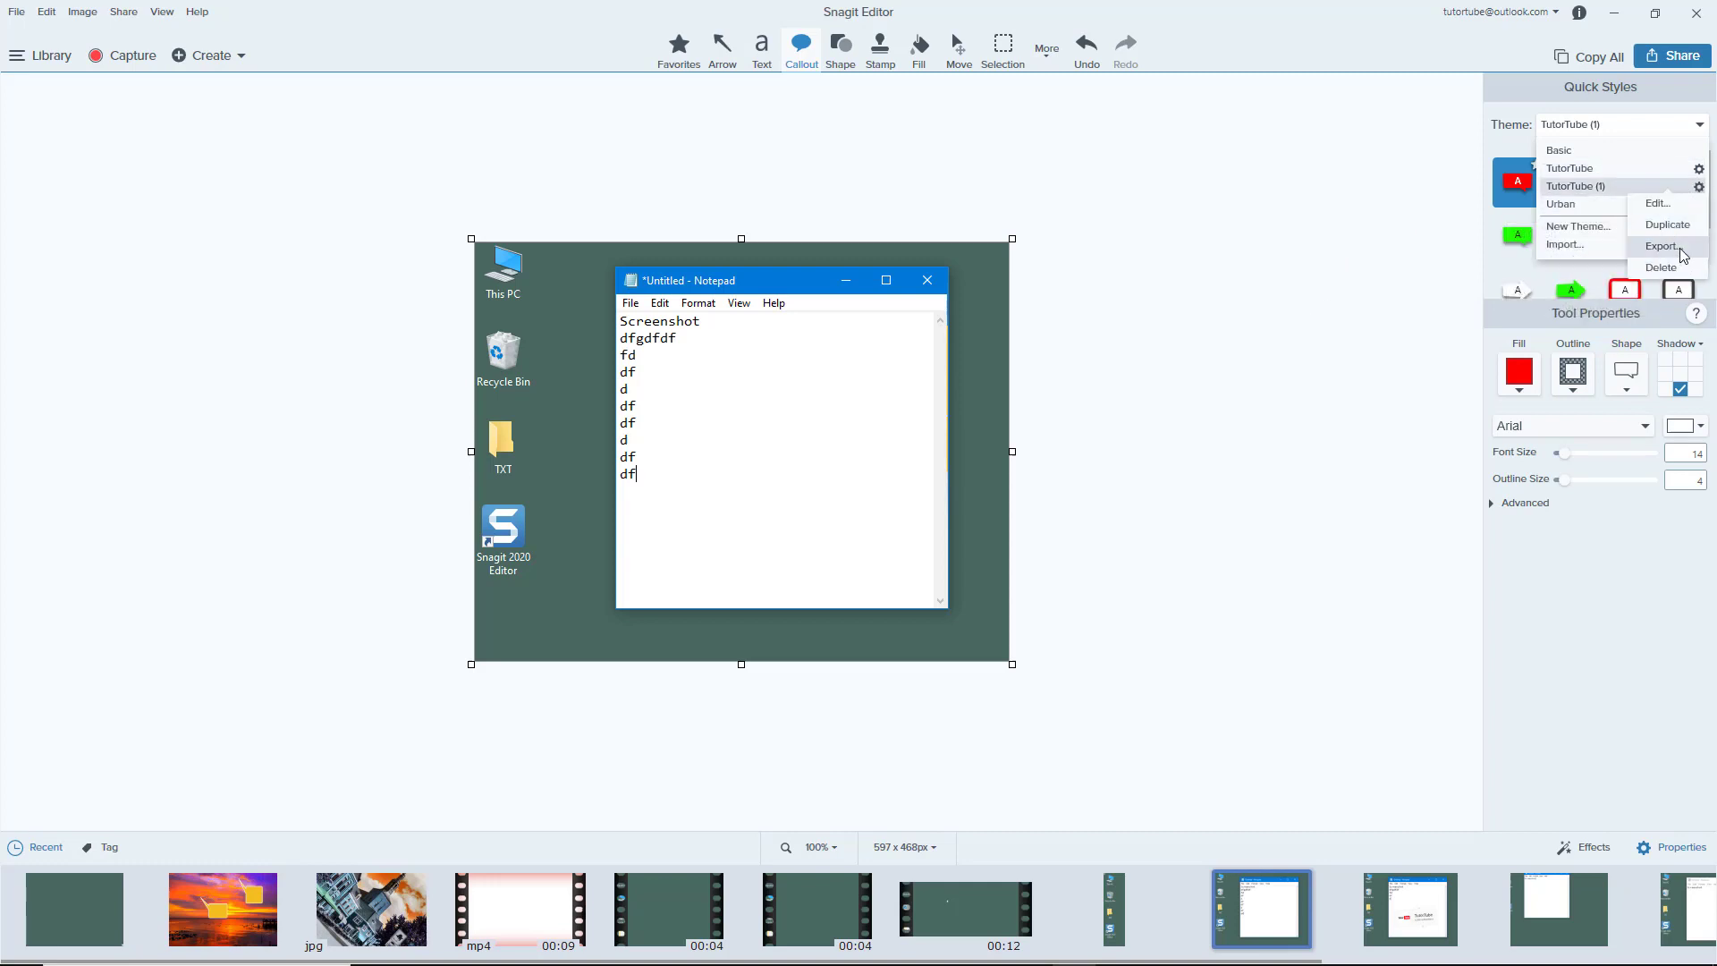
click(1137, 262)
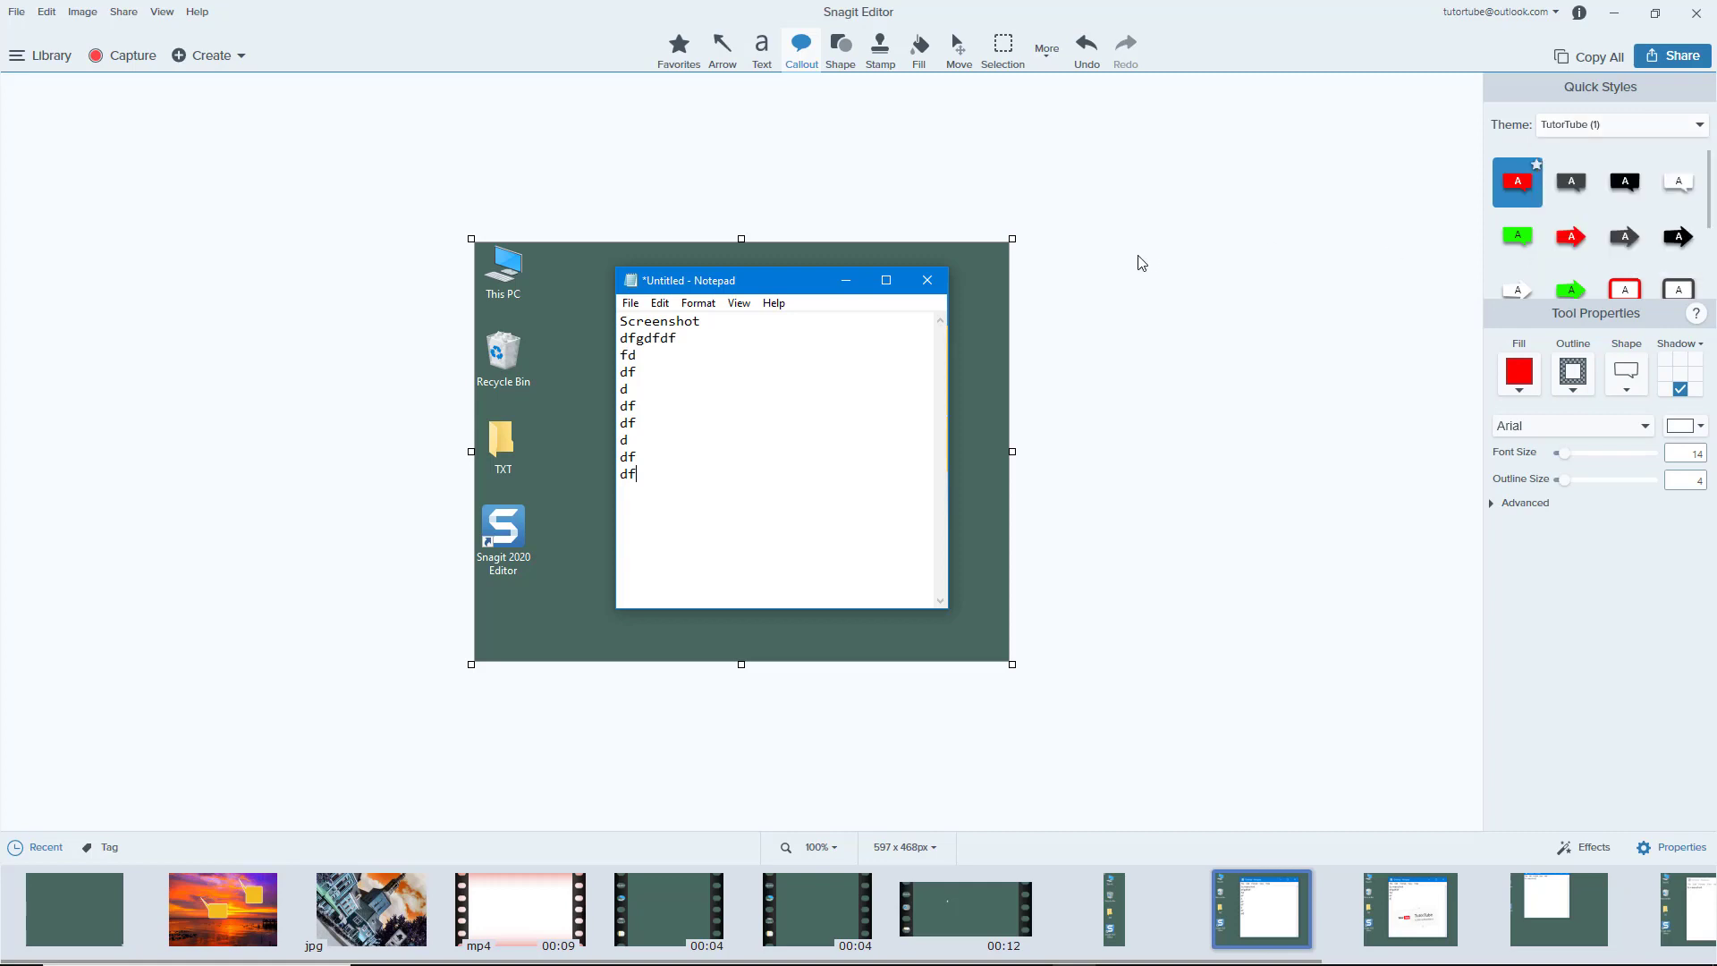